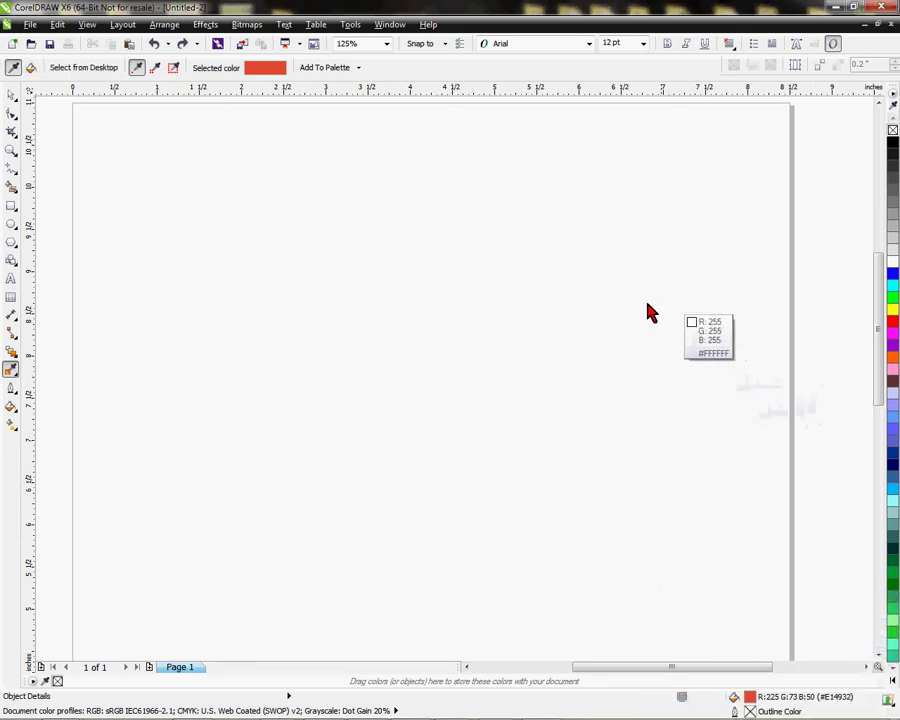
Step: Switch from the eyedropper back to the Pick tool
left_click(12, 95)
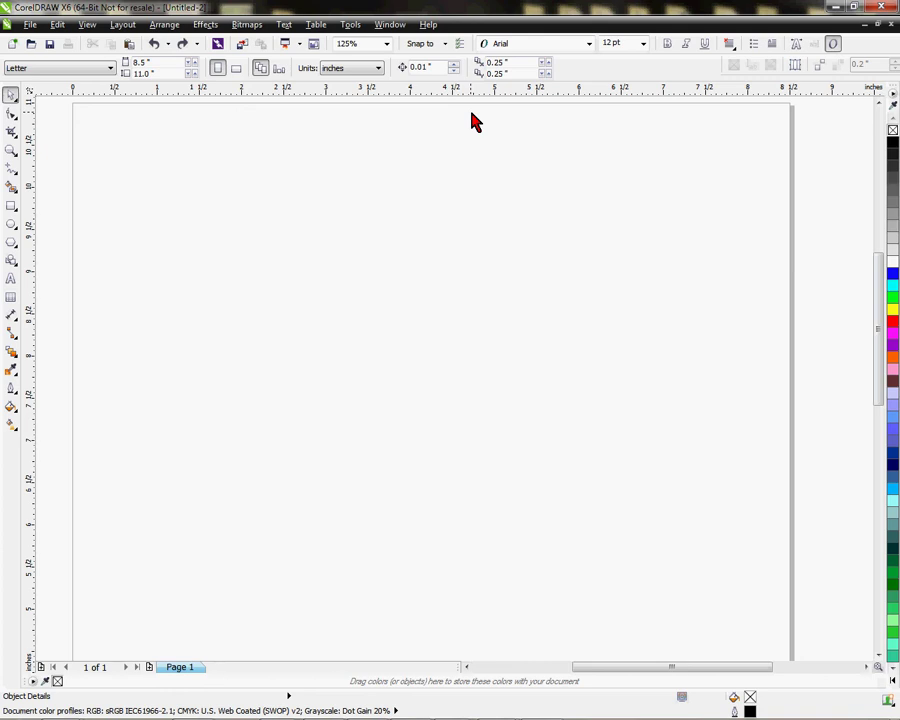
Step: Import TruMatch Color Pallate A.jpg from the Color Charts folder
left_click(31, 26)
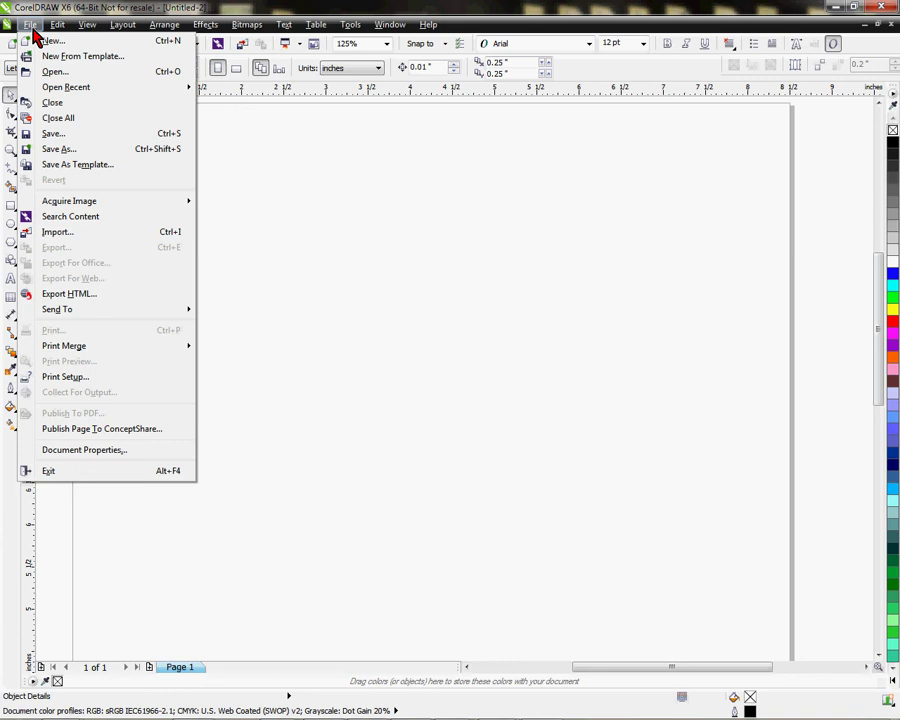
left_click(62, 232)
left_click_drag(522, 172, 410, 142)
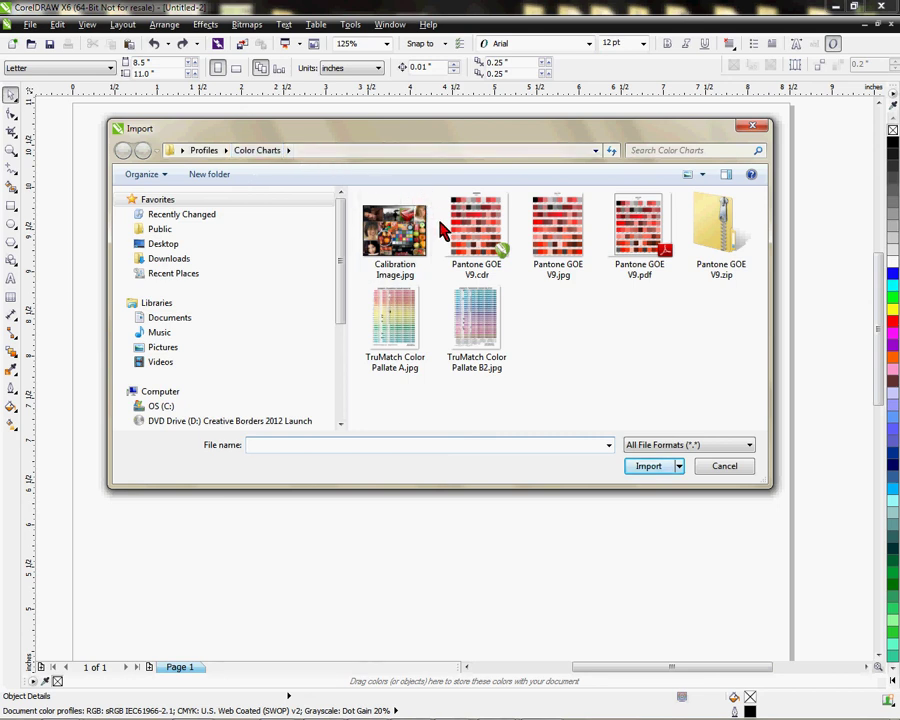
mouse_move(407, 333)
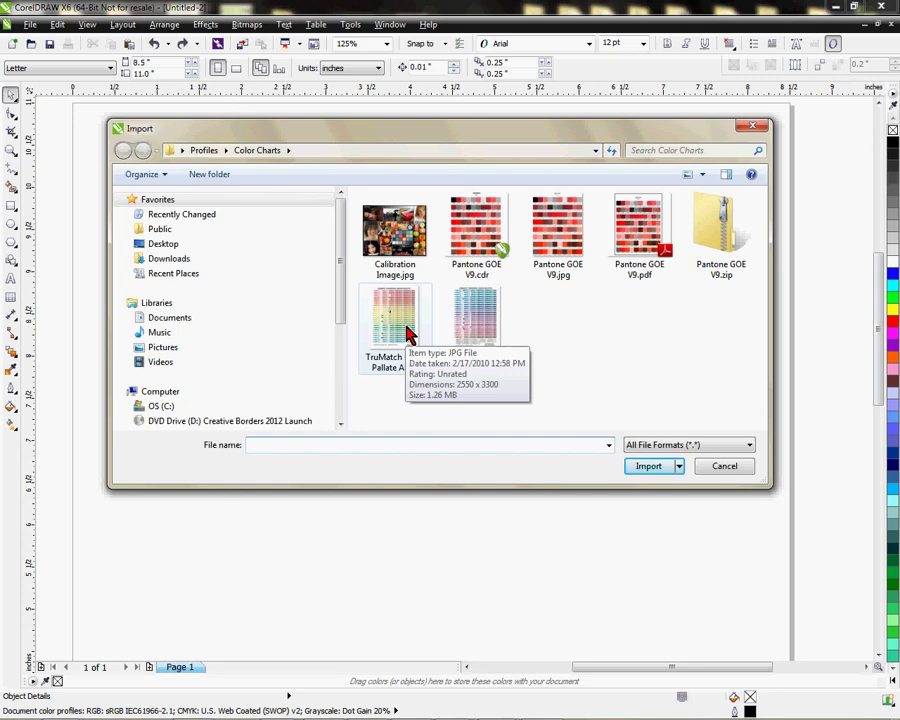
left_click(407, 333)
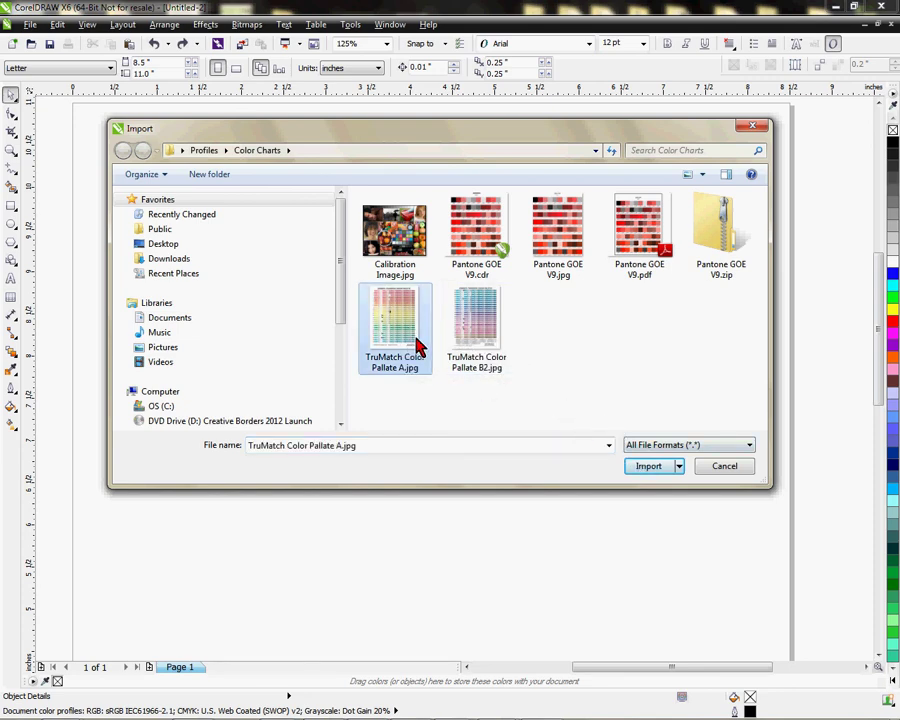
left_click(648, 467)
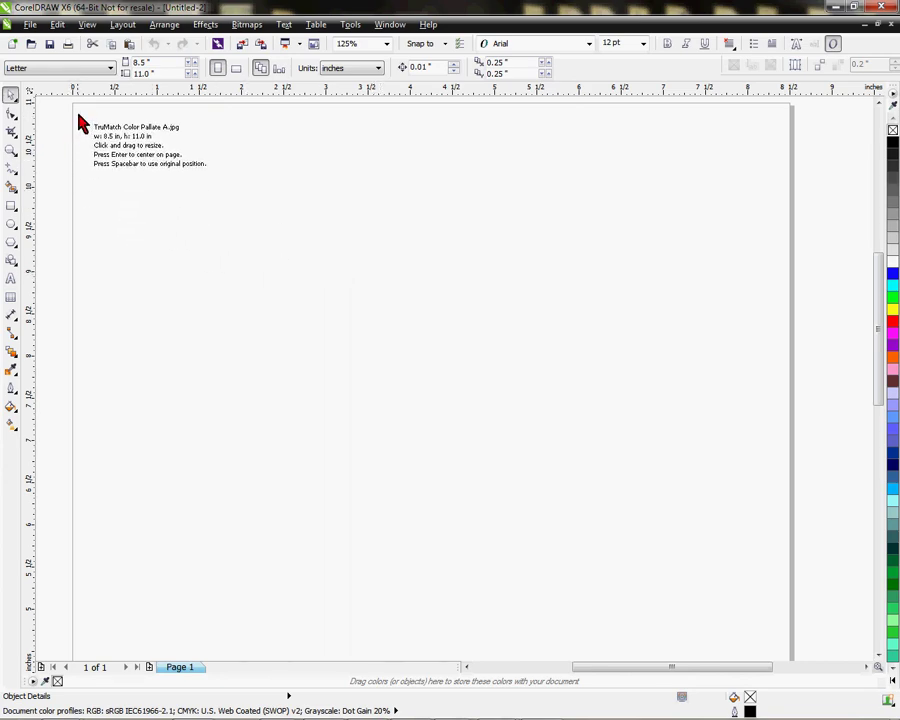
Step: Place the palette image at the page's top-left corner and zoom To Fit
left_click(79, 114)
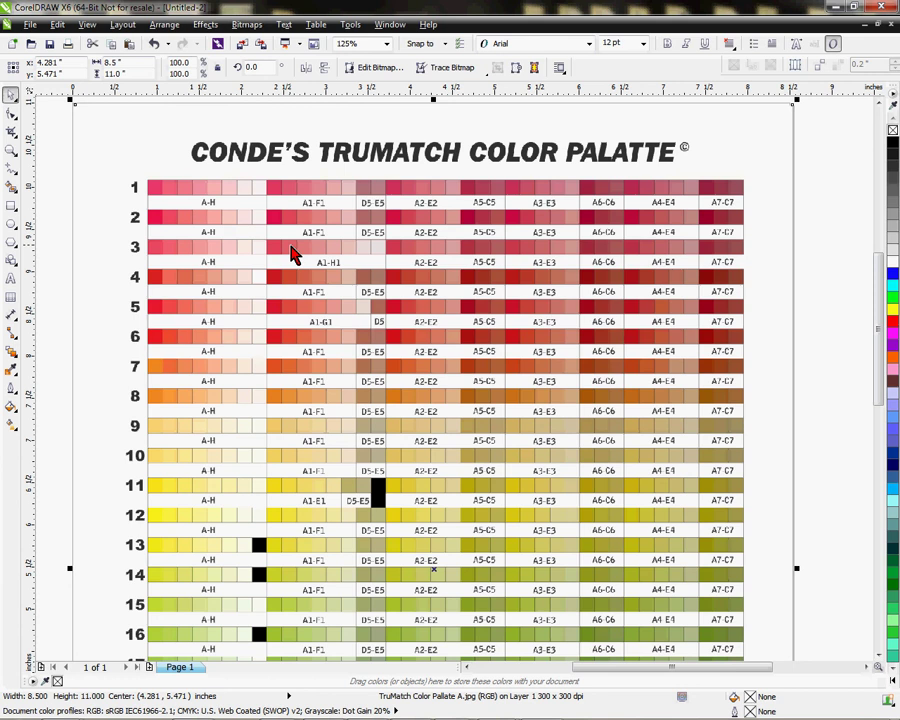
left_click(386, 44)
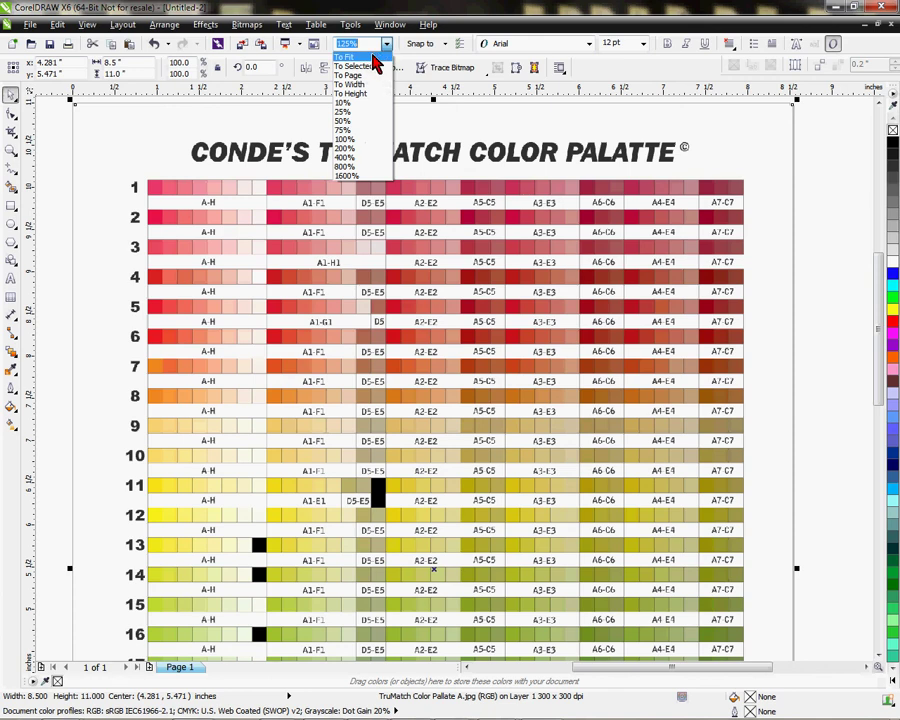
left_click(373, 58)
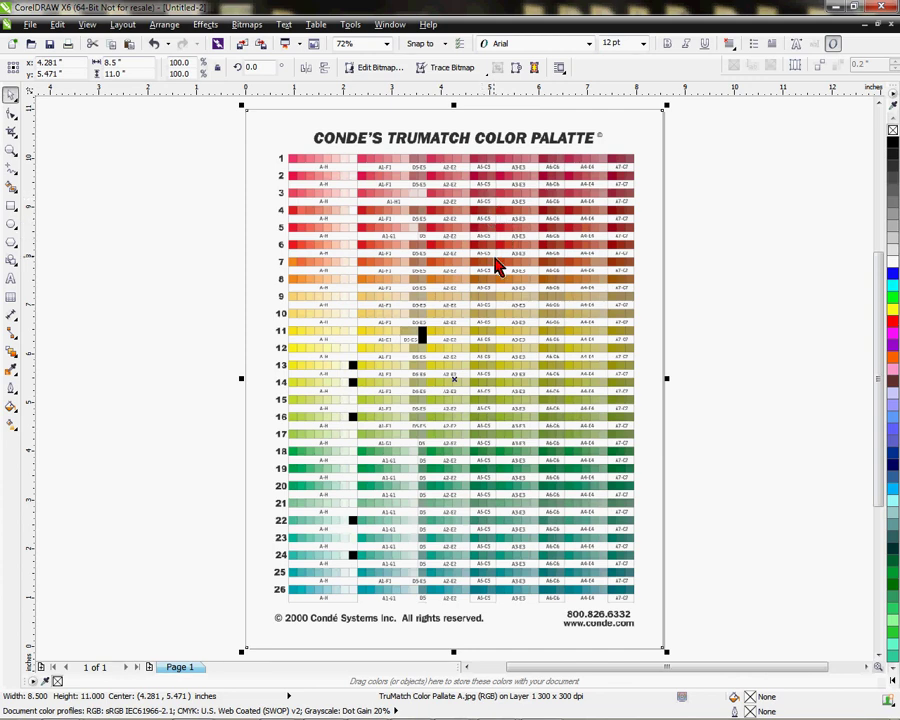
Step: Zoom in to 150% on the palette's red, orange and yellow rows
scroll(497, 267, "up", 3)
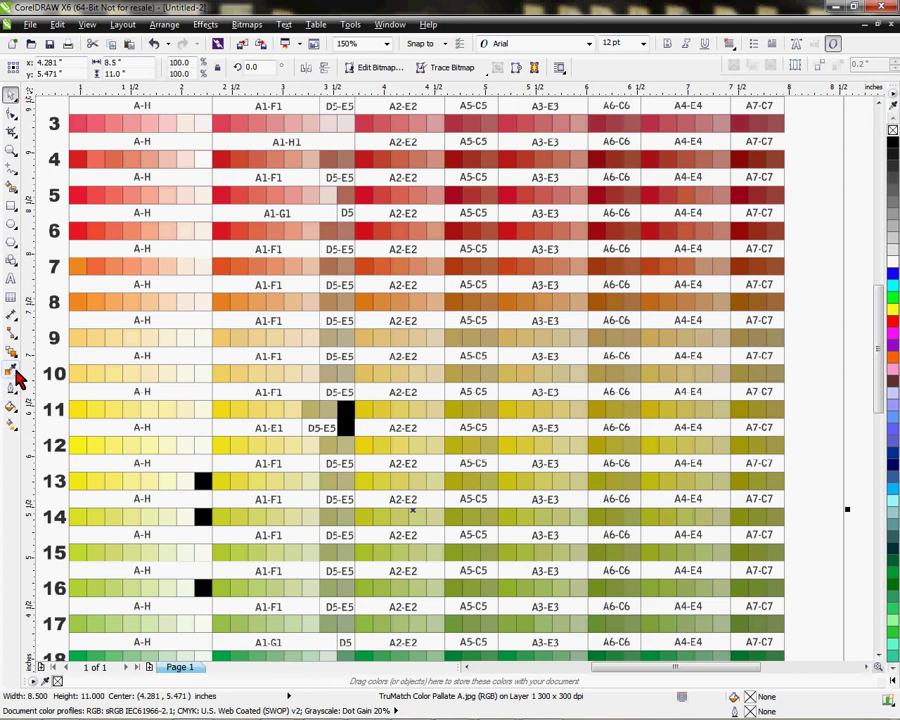
Step: Select the Color Eyedropper tool to pick up a red (R225 G73 B50) from the chart
left_click(13, 372)
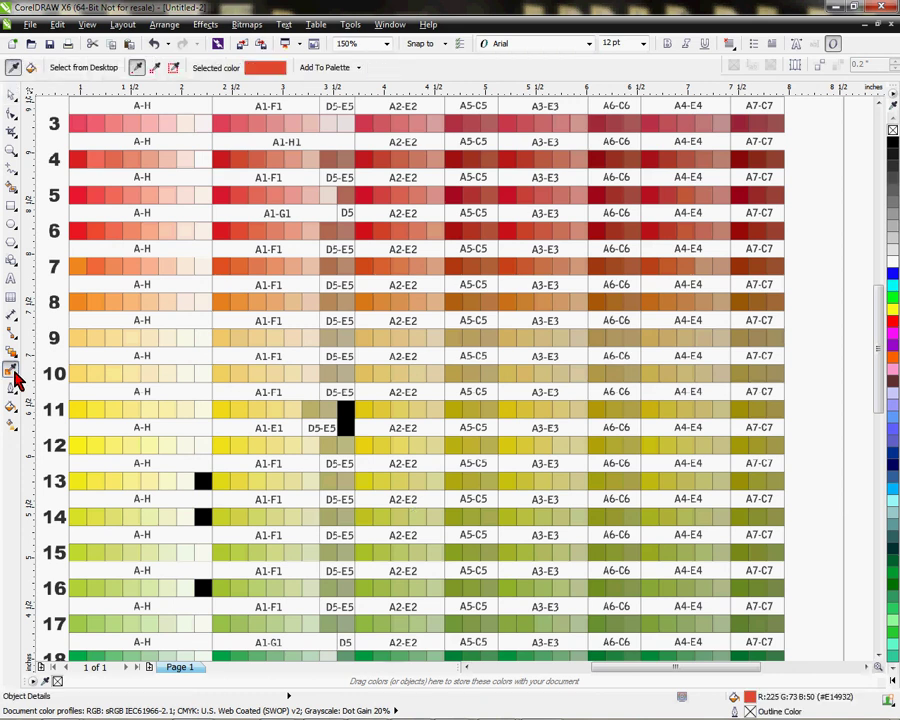
left_click(15, 374)
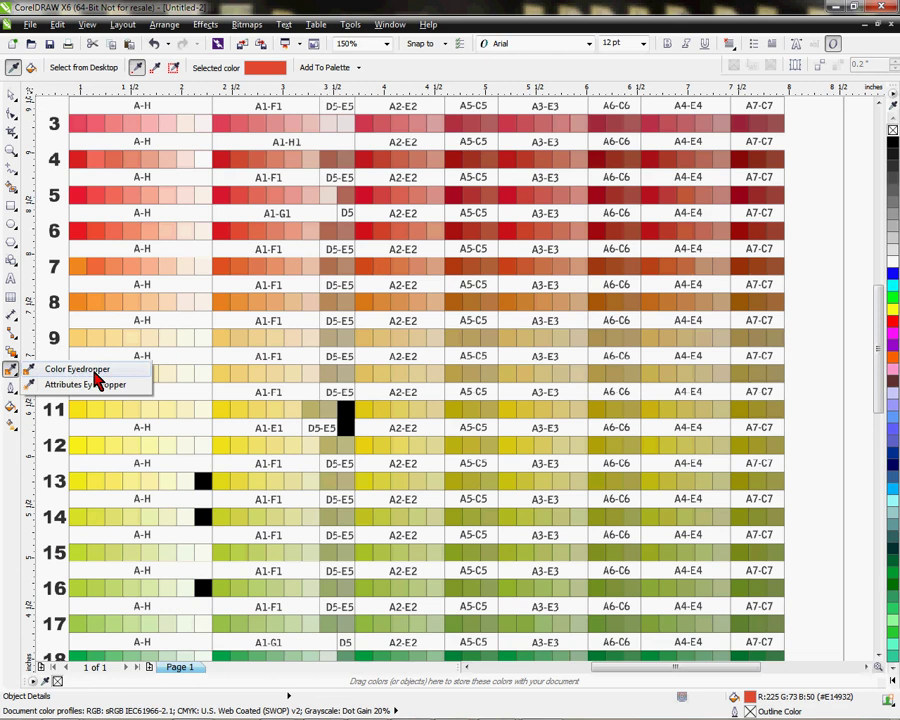
left_click(40, 372)
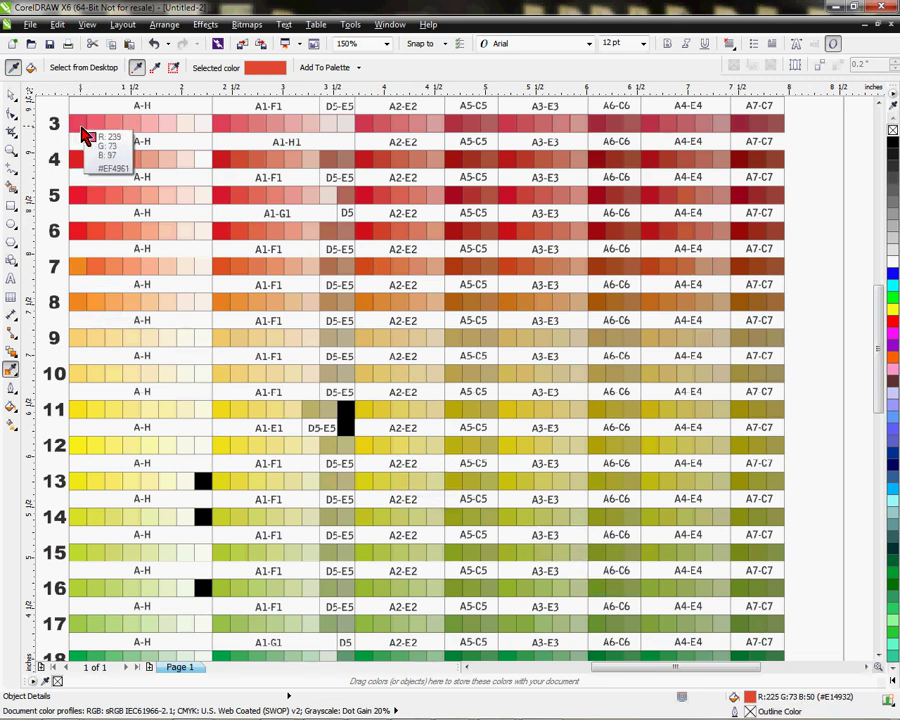
Step: Sample the row 3 pink swatch, making R239 G73 B97 (#EF4961) current
left_click(82, 129)
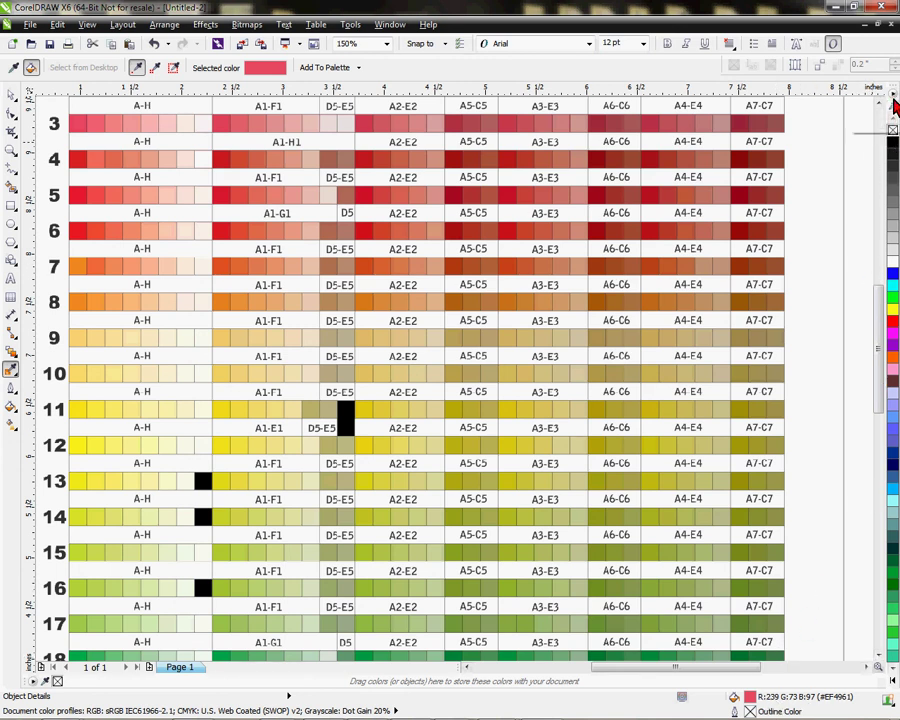
left_click(388, 27)
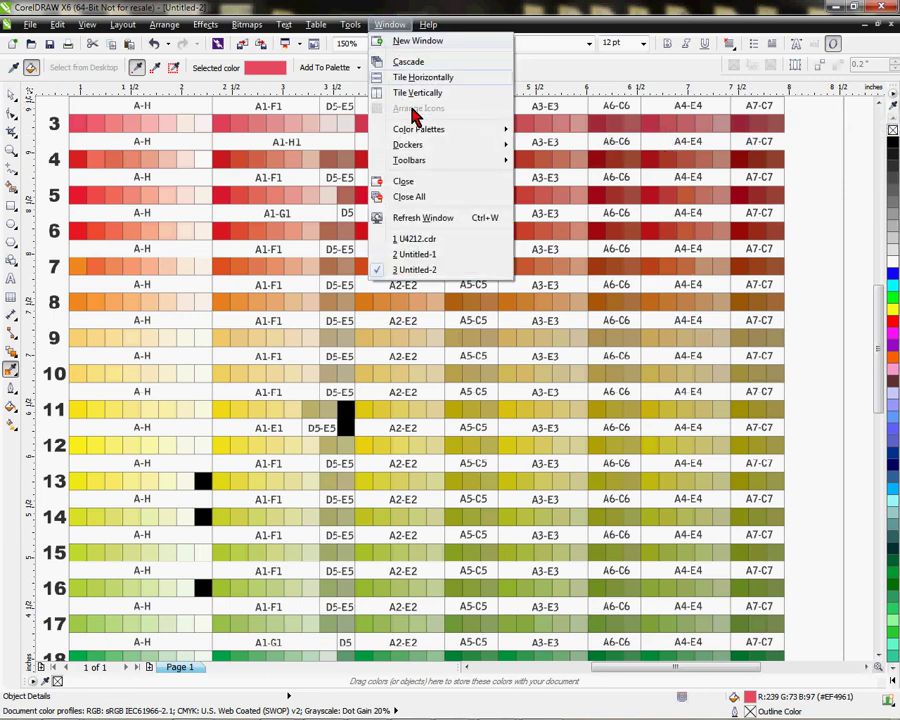
mouse_move(424, 137)
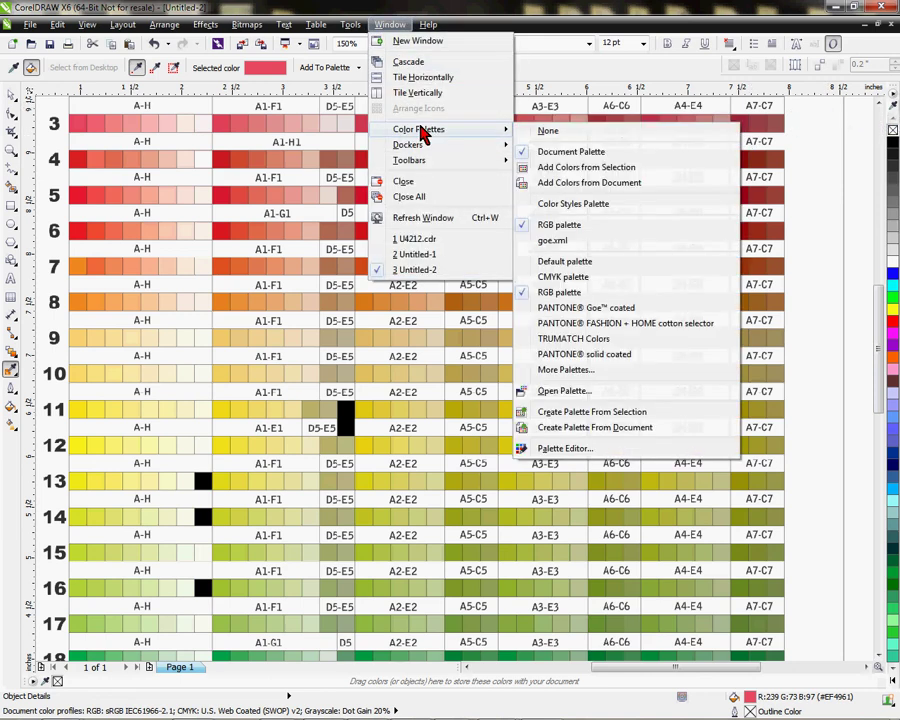
left_click(563, 293)
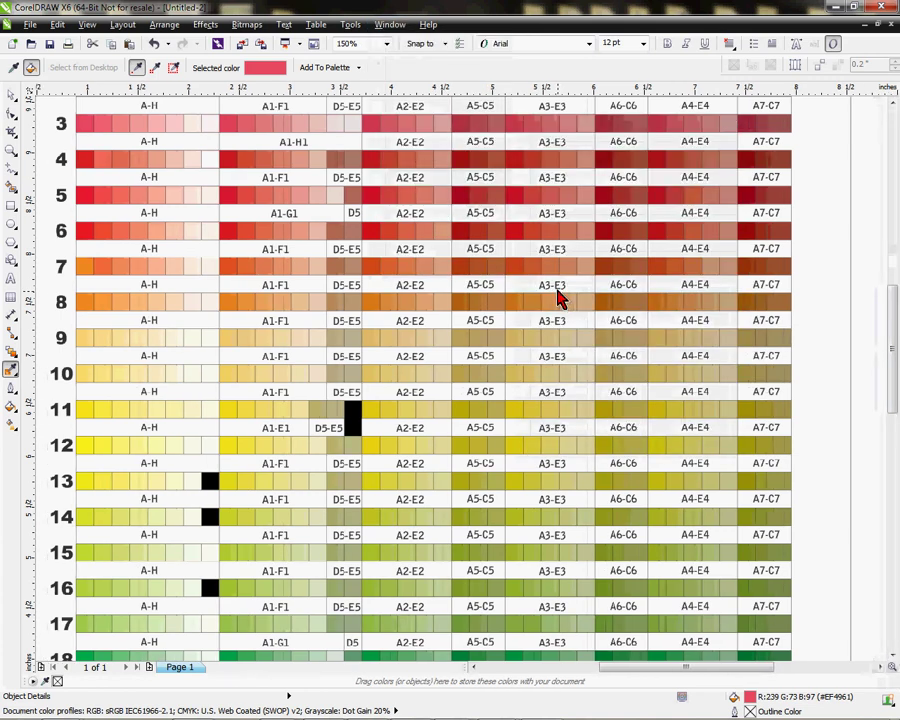
left_click(391, 25)
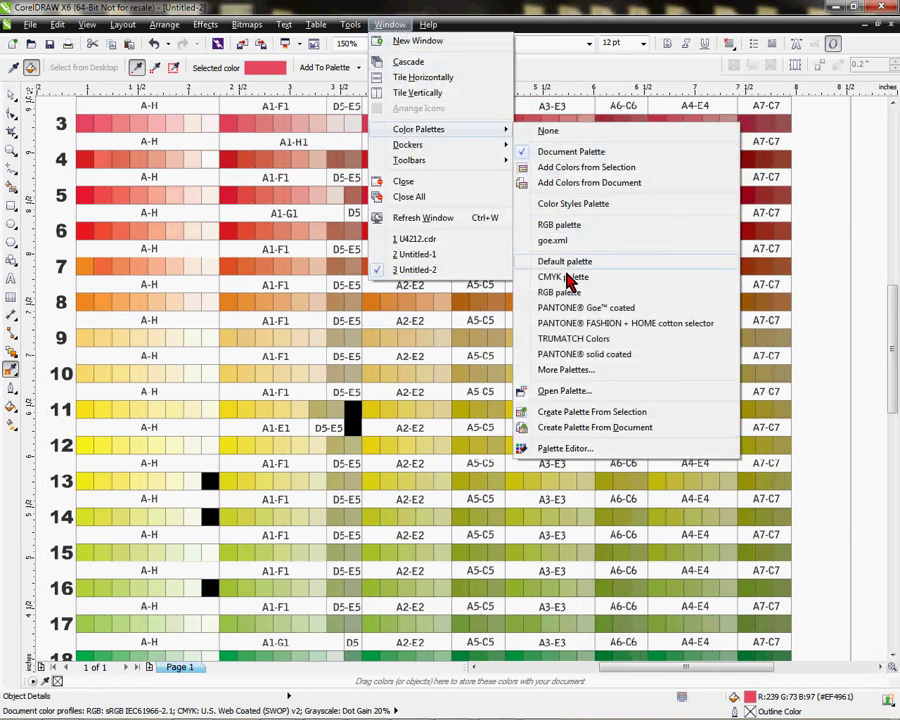
left_click(563, 293)
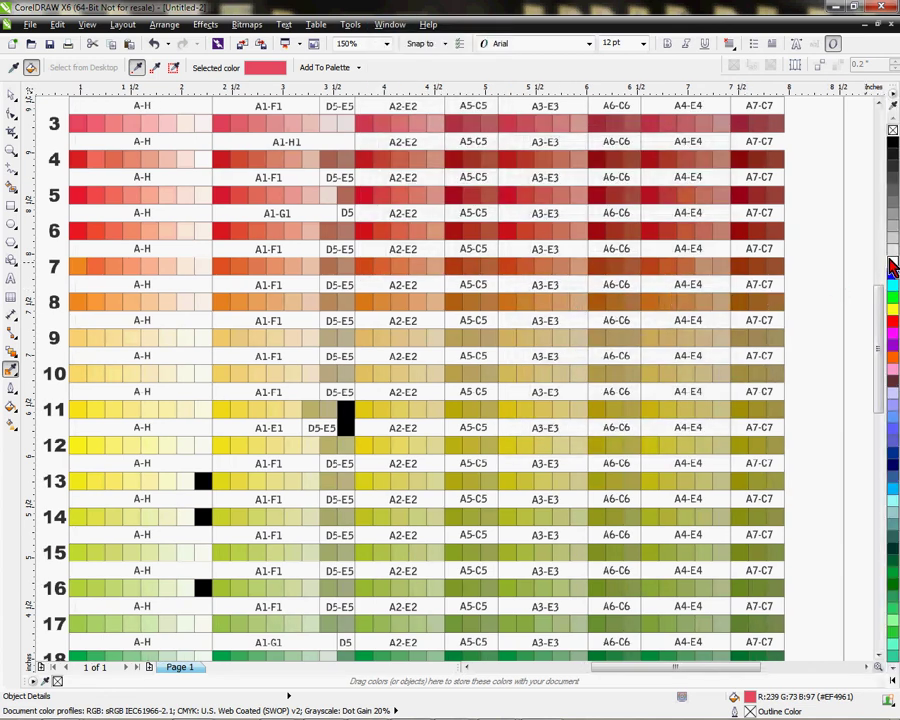
Step: Set the fill to Tropical Pink (R255 G102 B102) in Uniform Fill and accept with OK
double_click(751, 699)
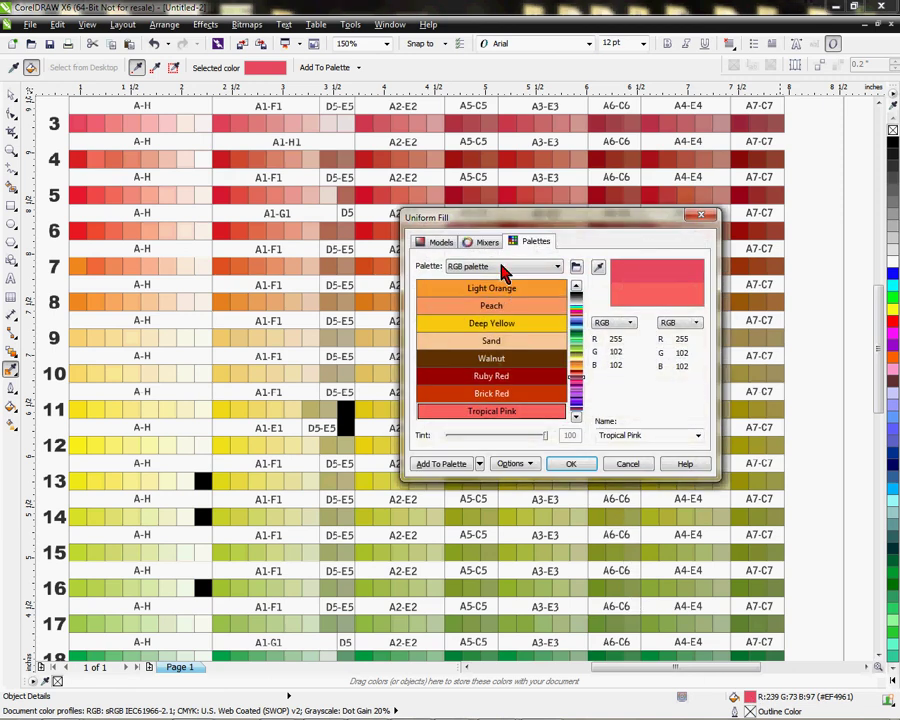
left_click_drag(555, 233, 463, 204)
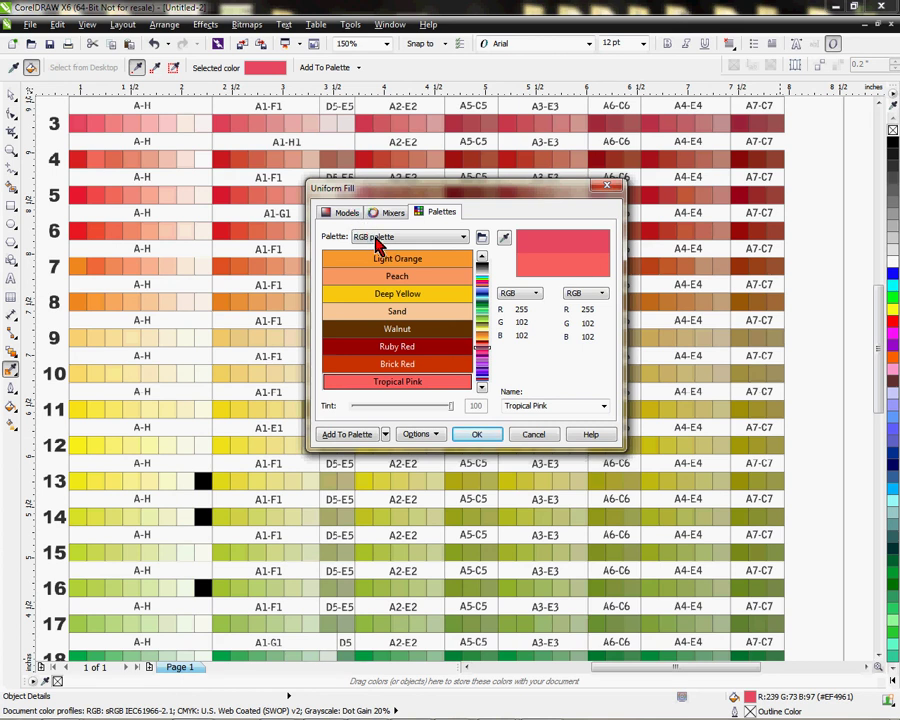
mouse_move(498, 710)
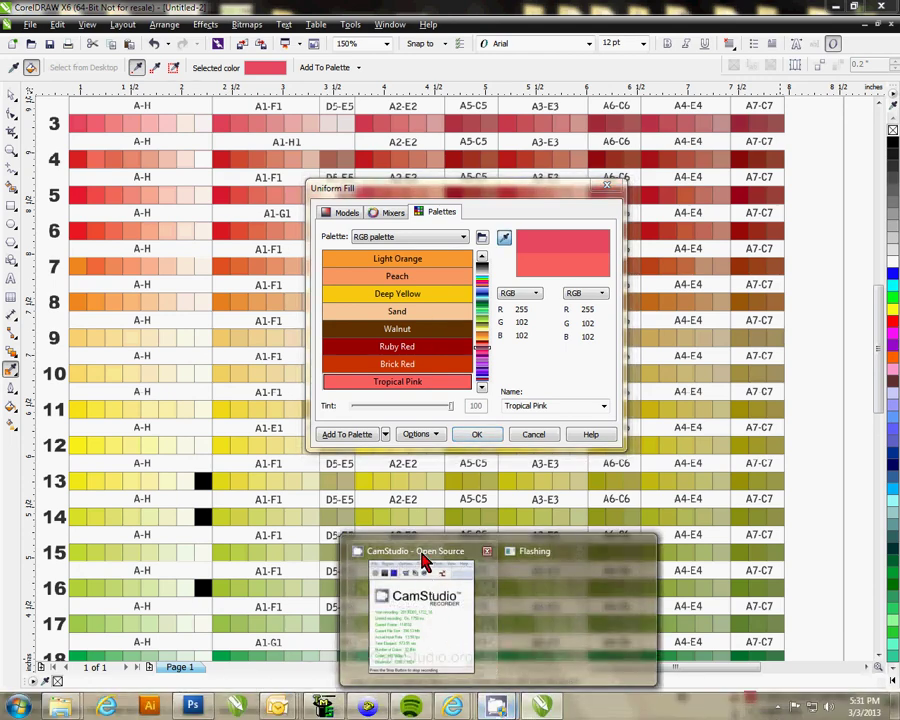
mouse_move(425, 553)
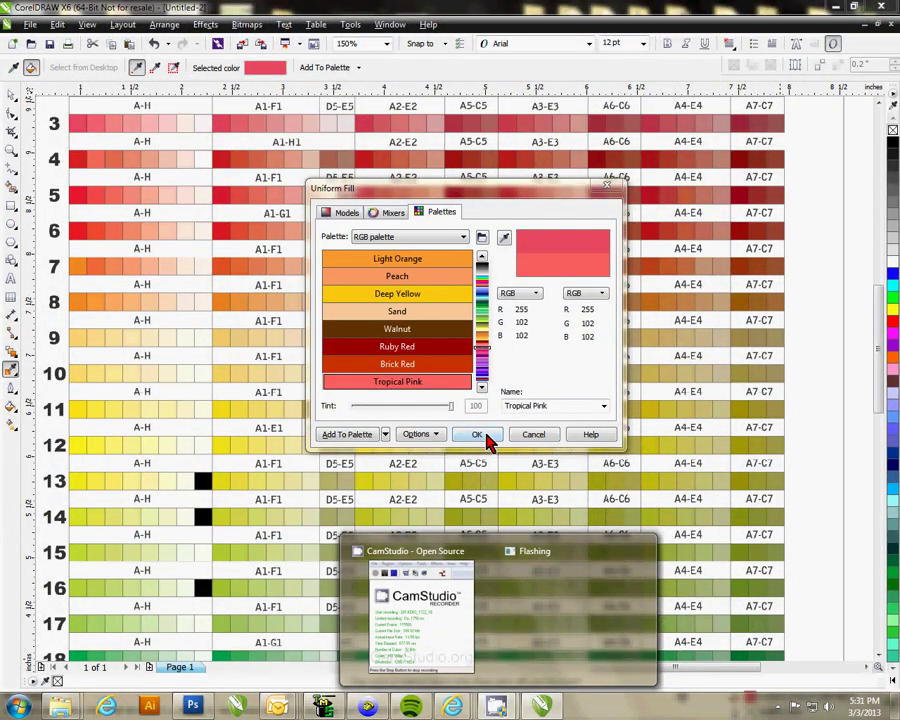
left_click(478, 437)
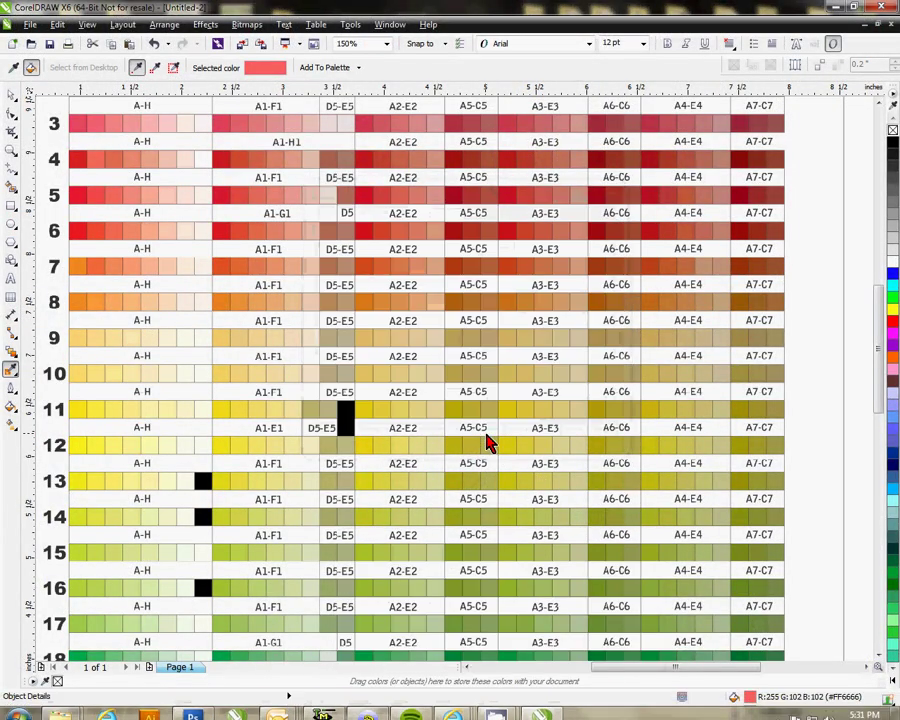
Step: Reopen Uniform Fill on the Mixers tab and display the pink's values as CMYK
double_click(750, 698)
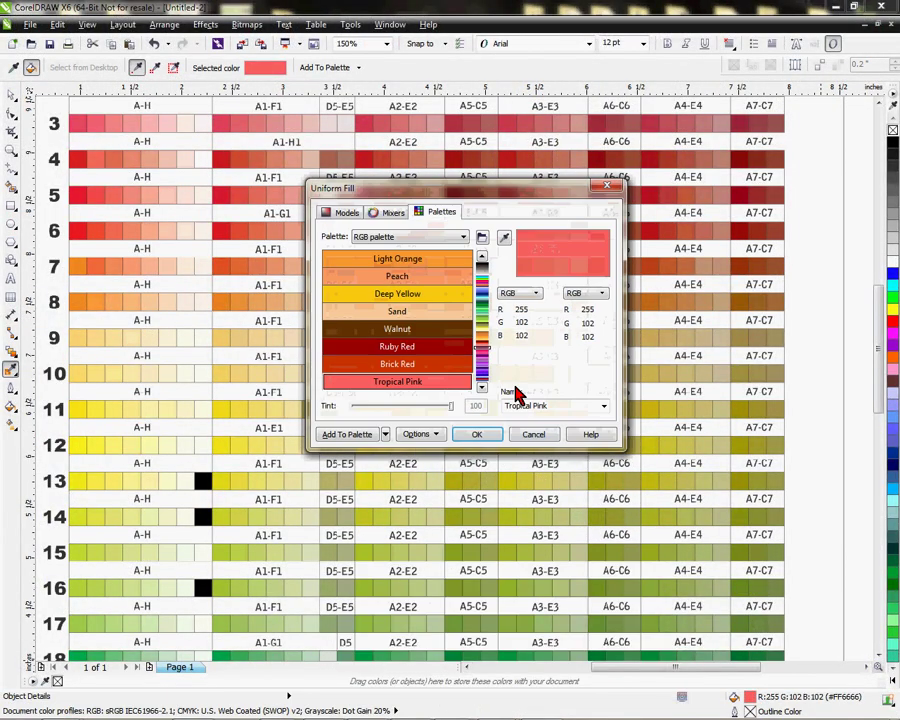
left_click(393, 214)
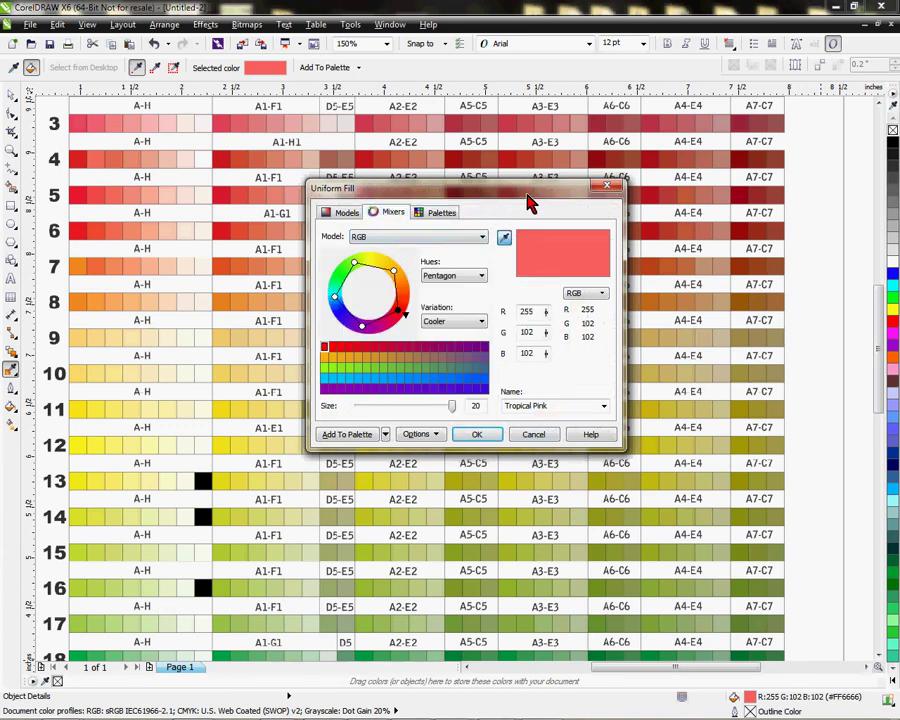
left_click_drag(533, 203, 606, 214)
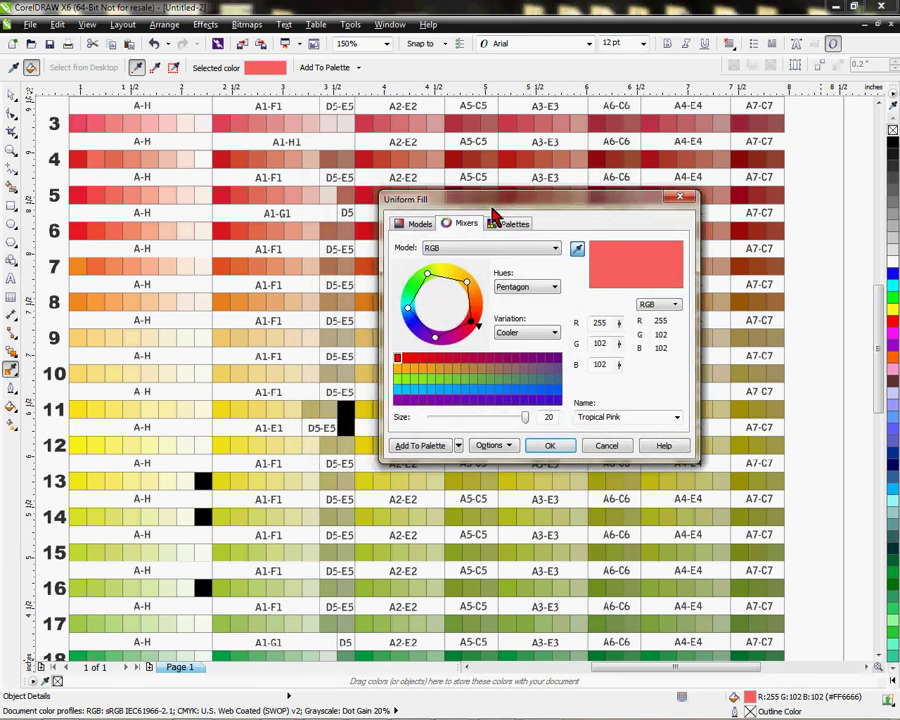
left_click(675, 307)
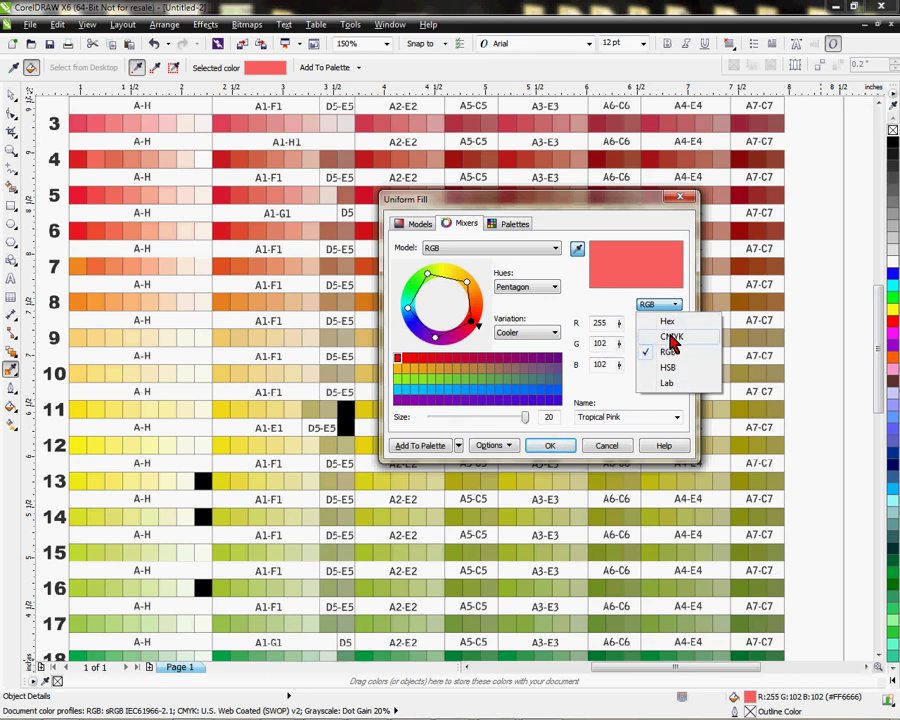
left_click(669, 339)
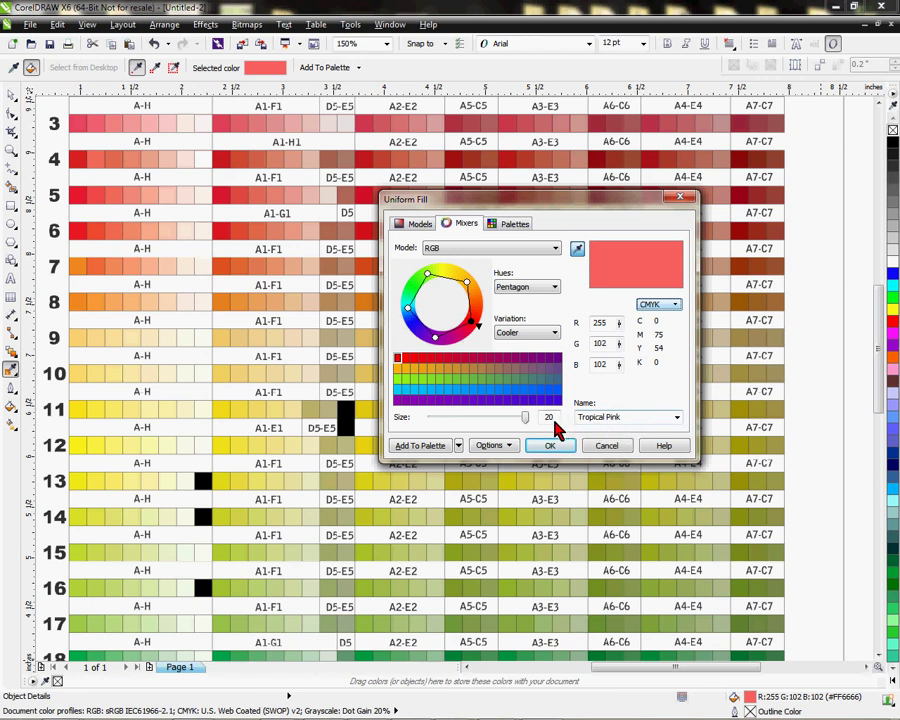
mouse_move(527, 421)
left_mouse_down()
mouse_move(450, 423)
mouse_move(535, 425)
left_mouse_up()
Step: Switch the mixer's colour model to CMYK, holding the pink at C0 M75 Y54 K0
left_click(511, 449)
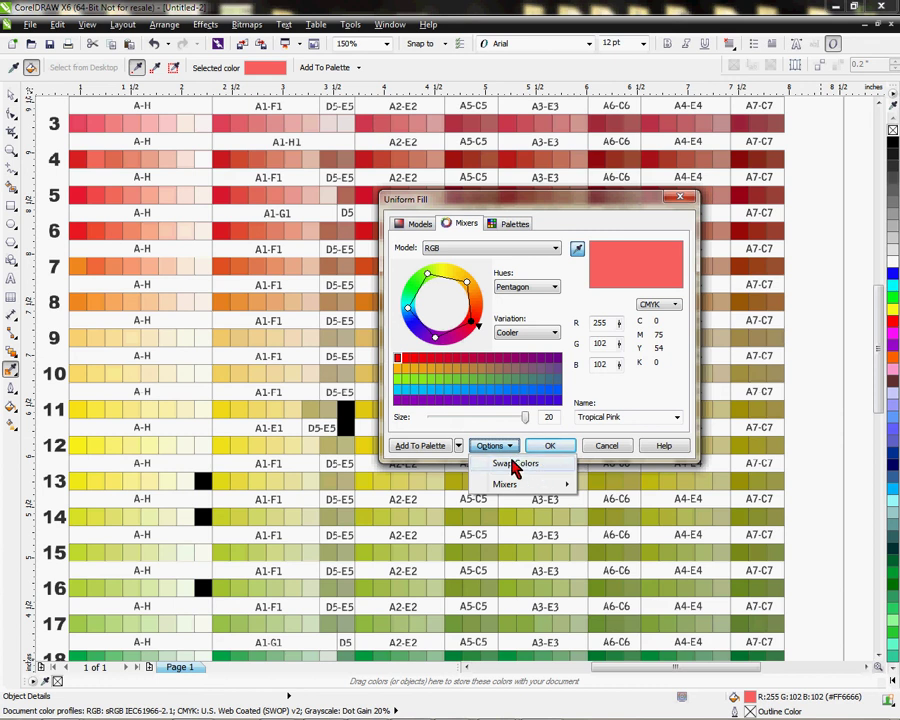
left_click(510, 447)
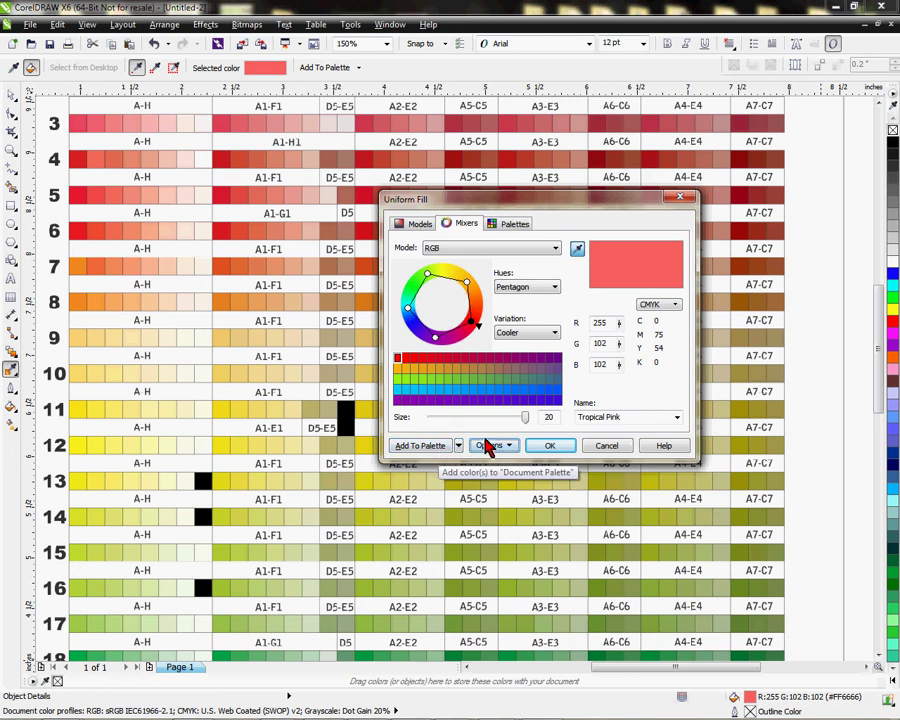
left_click(539, 255)
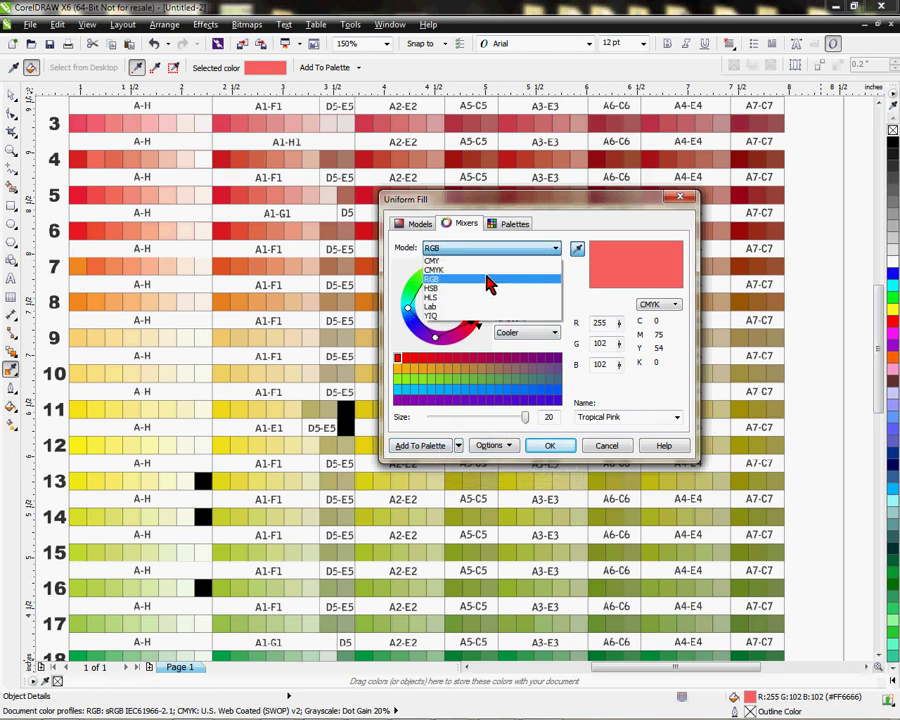
key("Up")
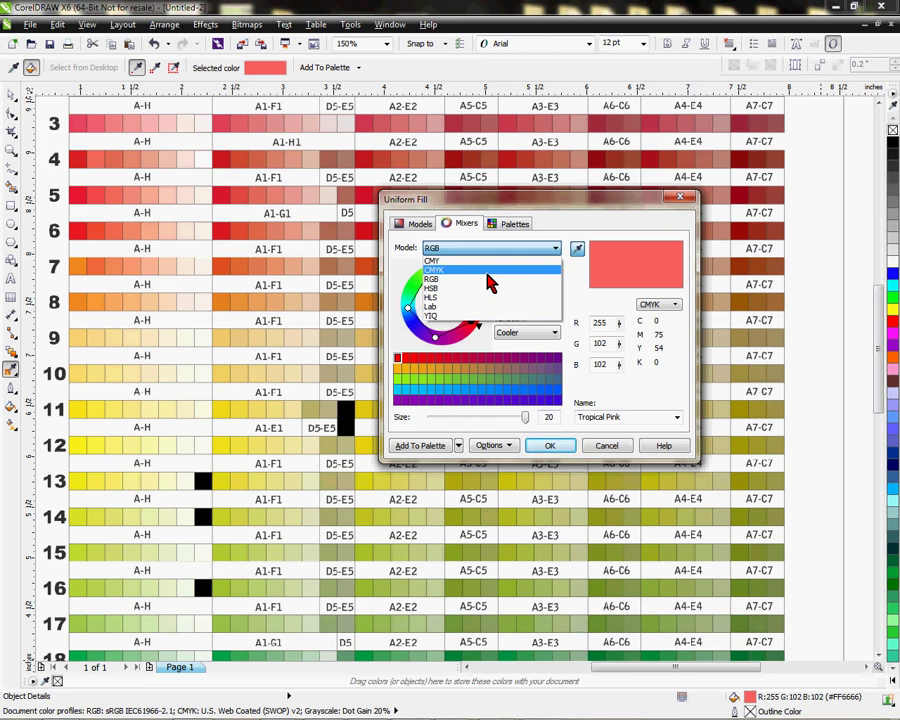
key("Return")
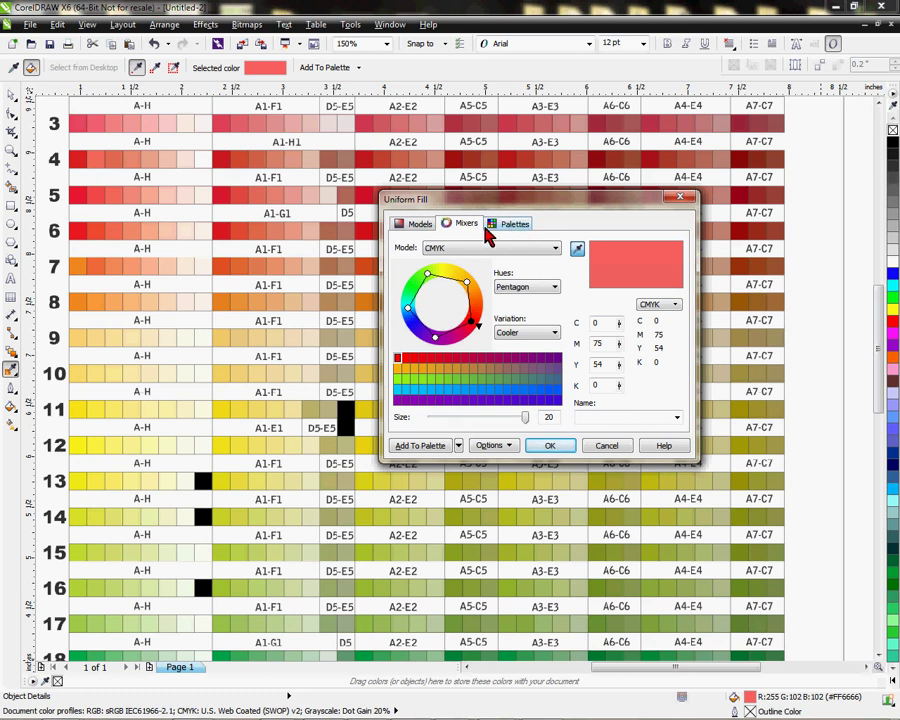
Step: Try a darker red on the Models tab, then cancel to keep #FF6666 unchanged
left_click(420, 228)
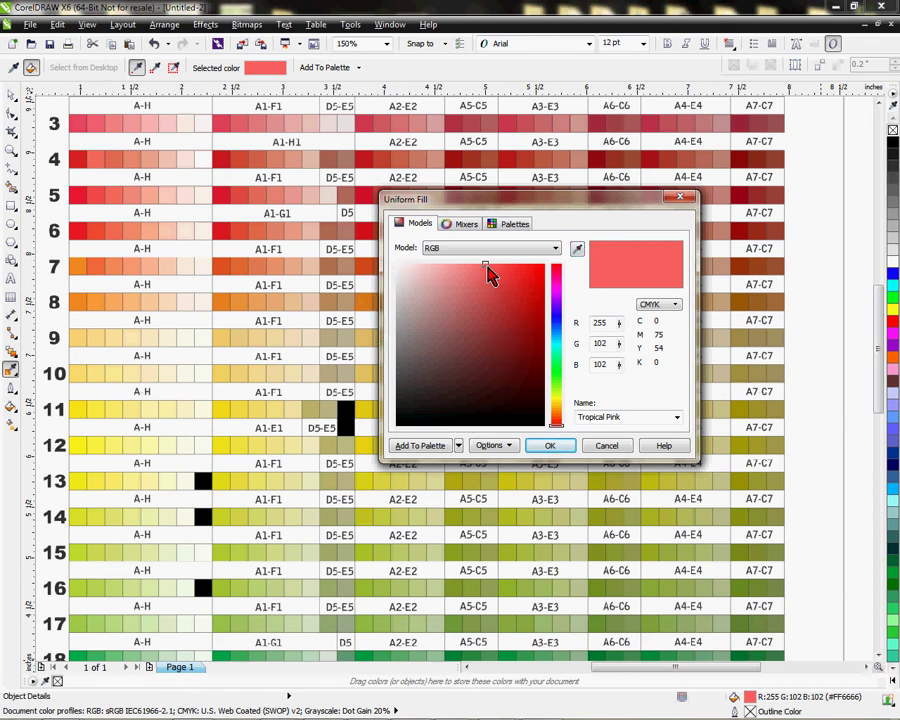
mouse_move(484, 265)
left_mouse_down()
mouse_move(510, 283)
mouse_move(494, 291)
mouse_move(502, 301)
mouse_move(525, 311)
mouse_move(534, 282)
mouse_move(459, 268)
left_mouse_up()
left_click(539, 251)
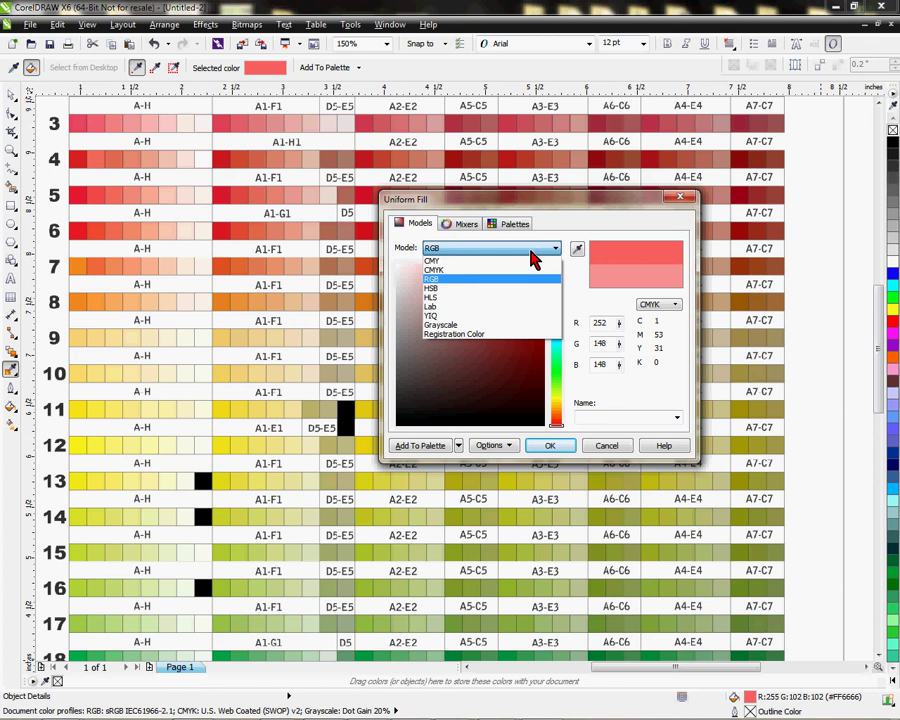
left_click(620, 453)
left_click(620, 453)
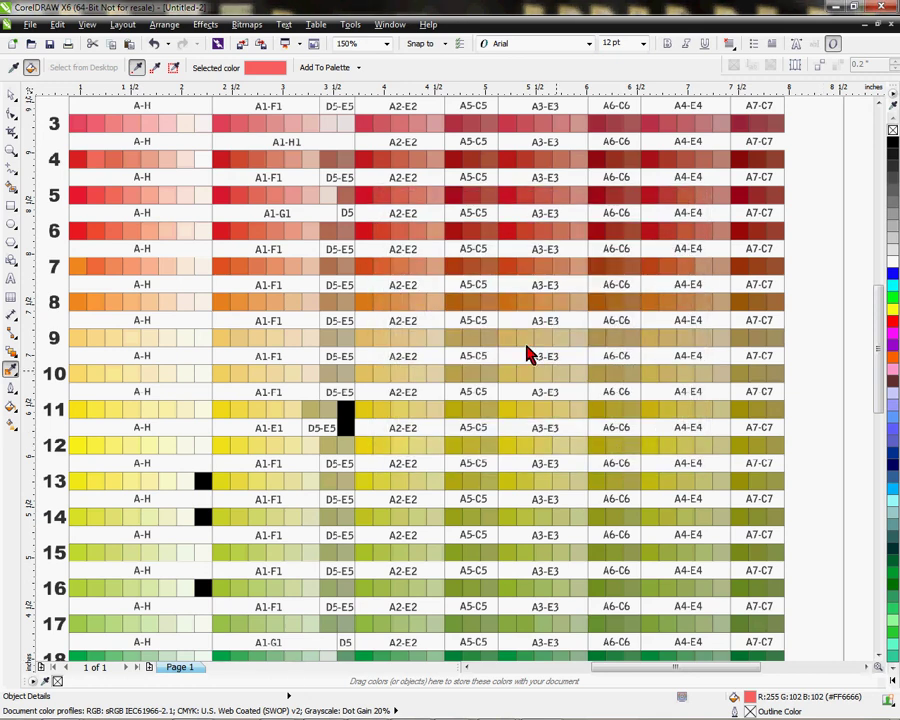
Step: Switch to the Color Eyedropper tool to sample colours from the TruMatch chart
left_click(14, 375)
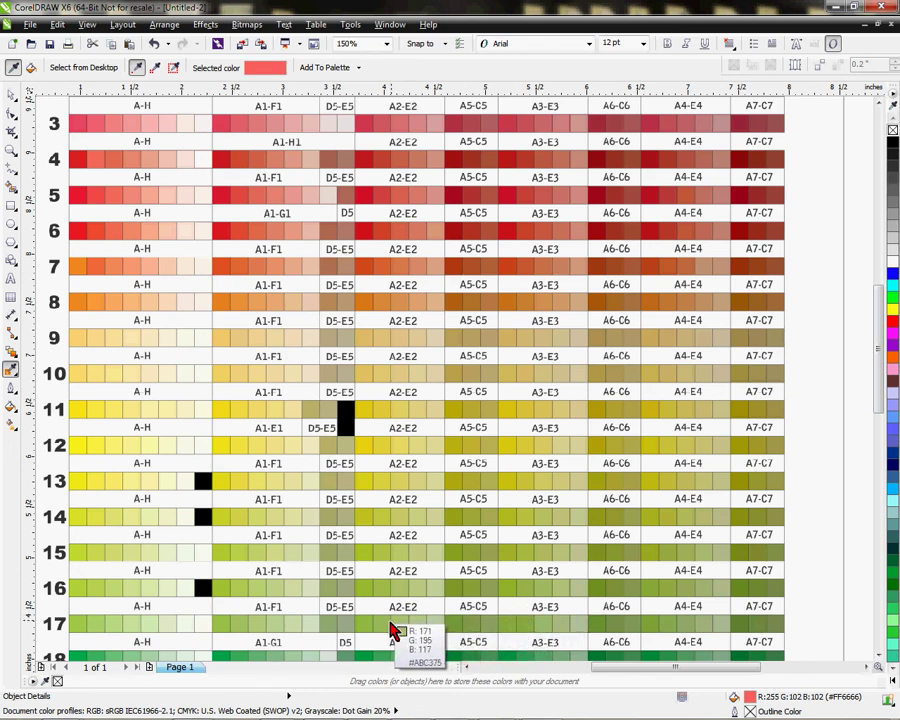
Step: Show Tropical Pink in Uniform Fill across Mixers, Models and Palettes, ending on R255 G102 B102
double_click(750, 699)
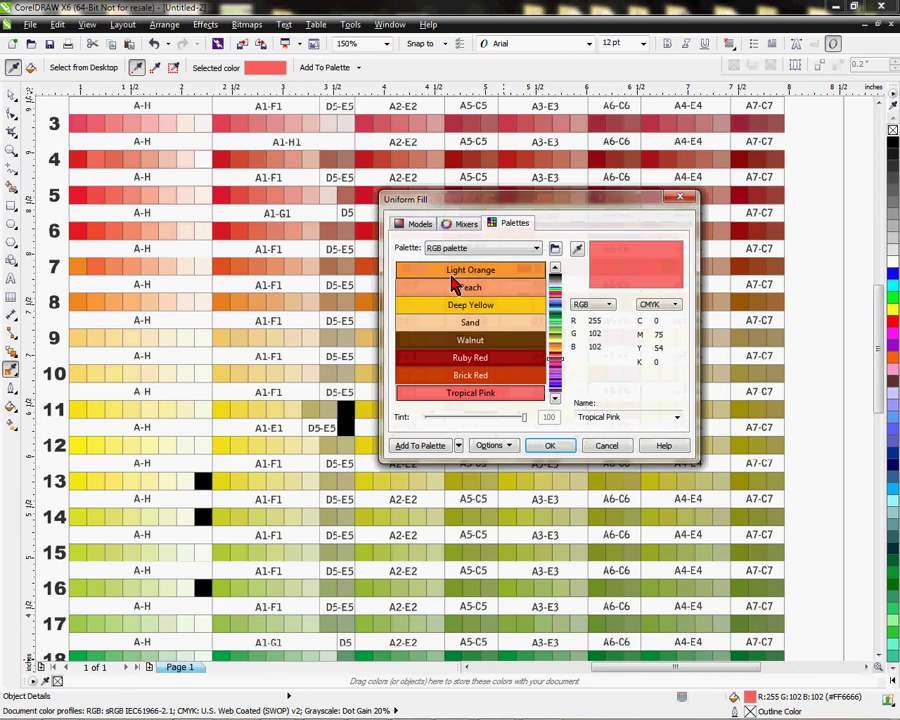
left_click(465, 228)
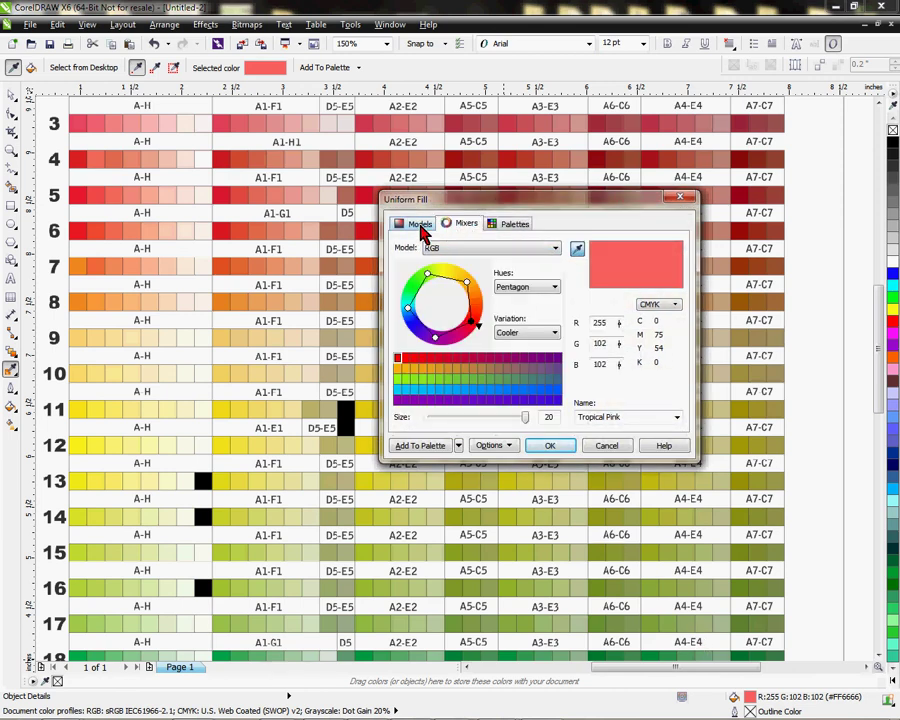
left_click(428, 230)
left_click(468, 228)
left_click(512, 225)
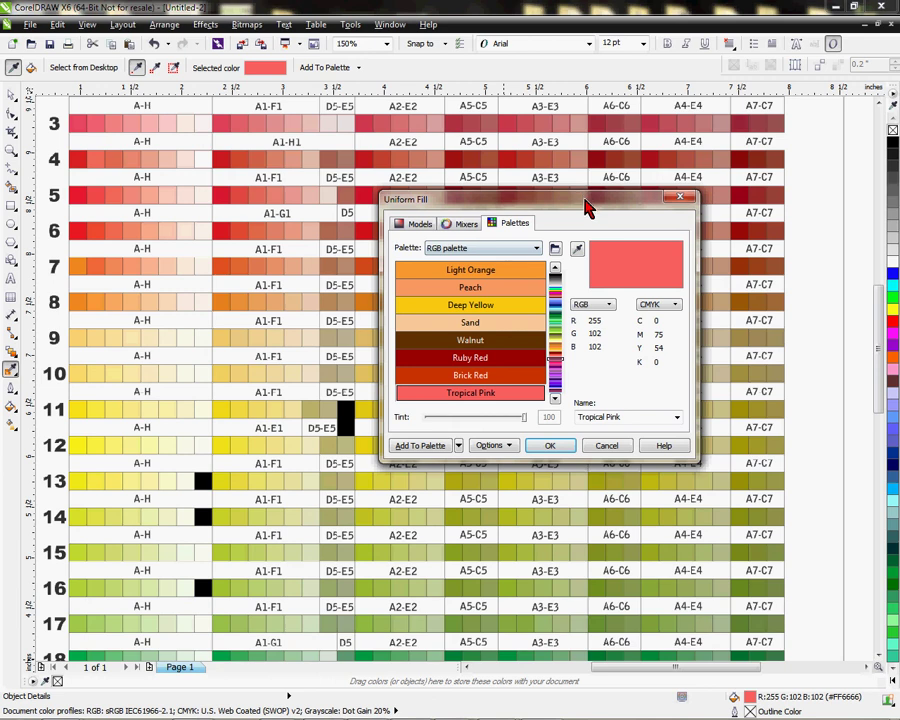
left_click_drag(563, 205, 494, 188)
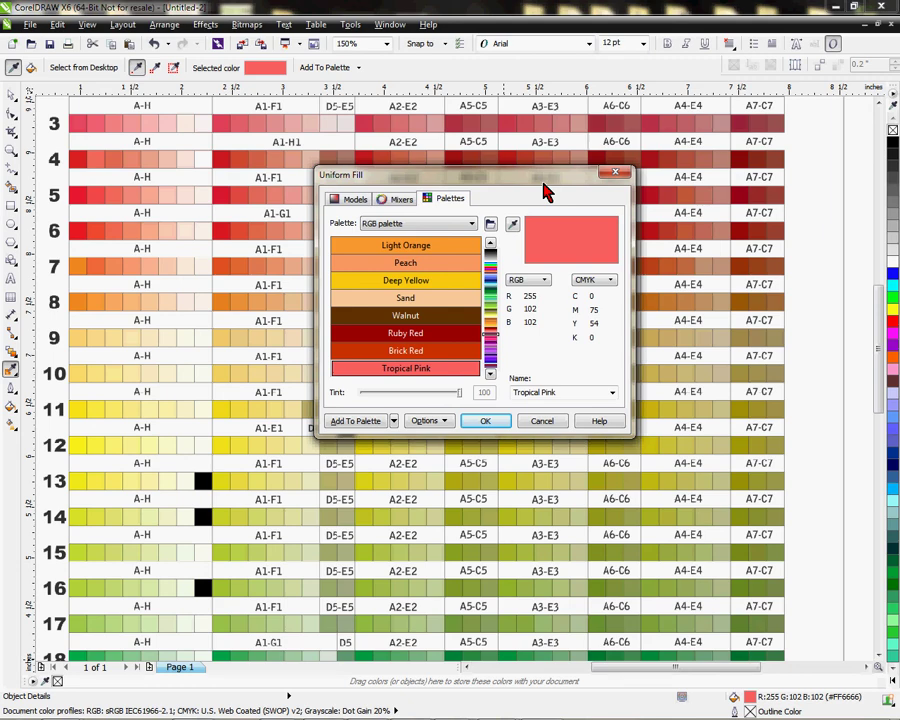
Step: Turn on the Uniform Fill dialog's eyedropper to sample a new colour from the chart
left_click(512, 223)
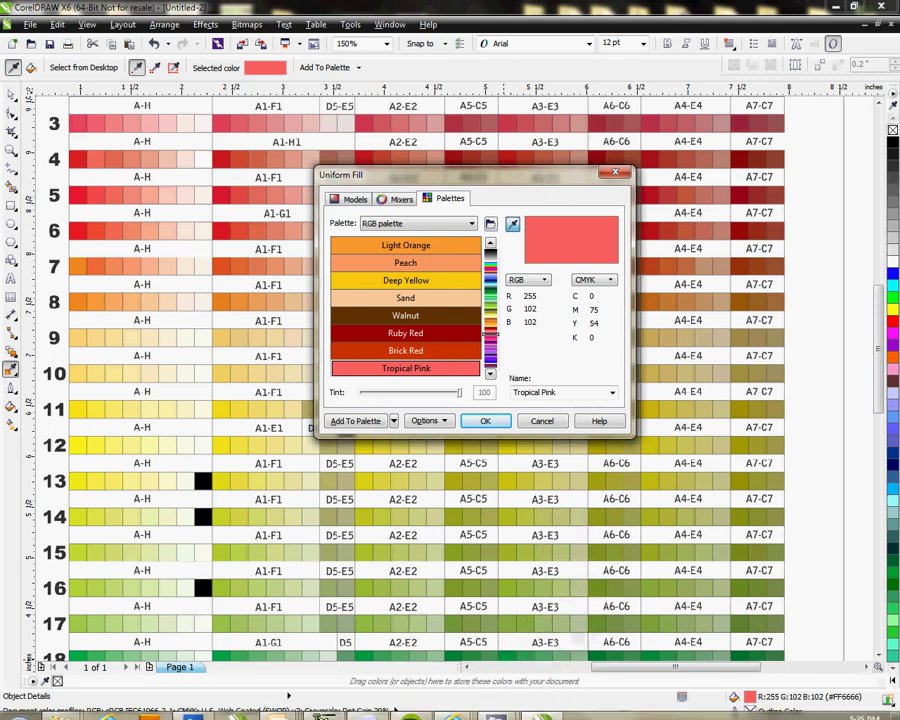